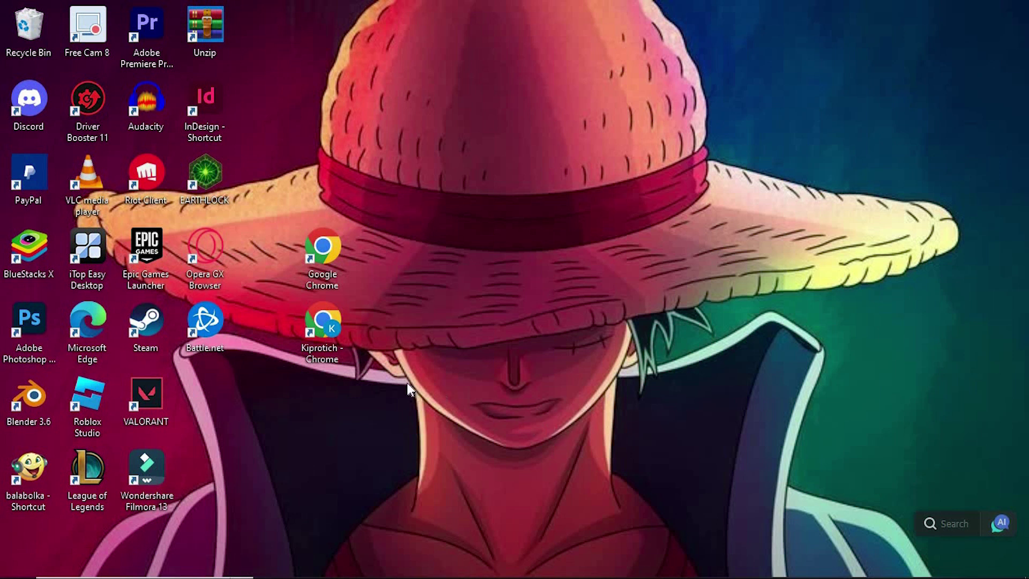
- Launch Chrome, go to the Chrome Web Store and search for BTRoblox
double_click(334, 341)
left_click(407, 331)
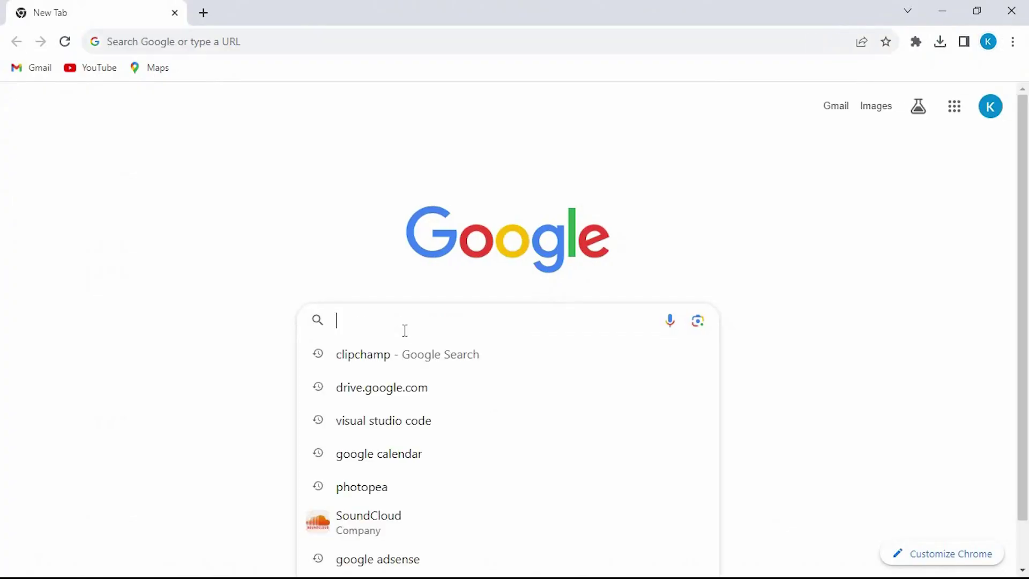
type("Chrom")
left_click(437, 389)
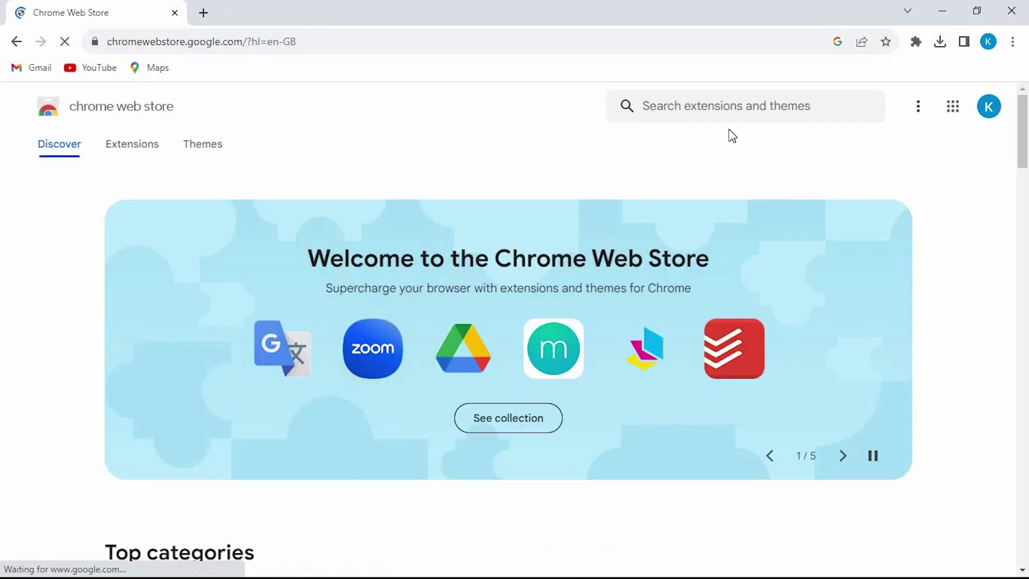
left_click(712, 106)
type("B")
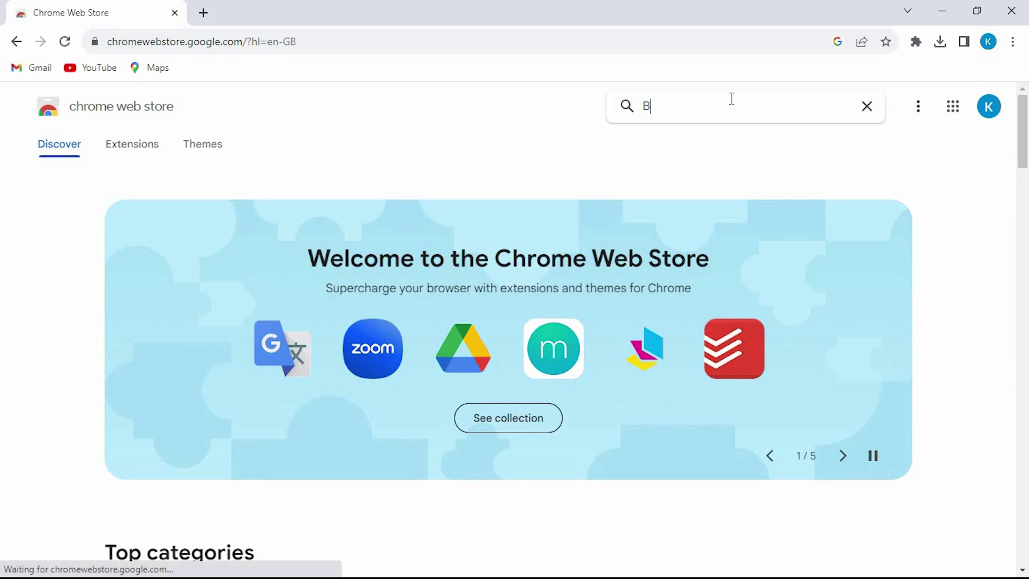
type("TRo")
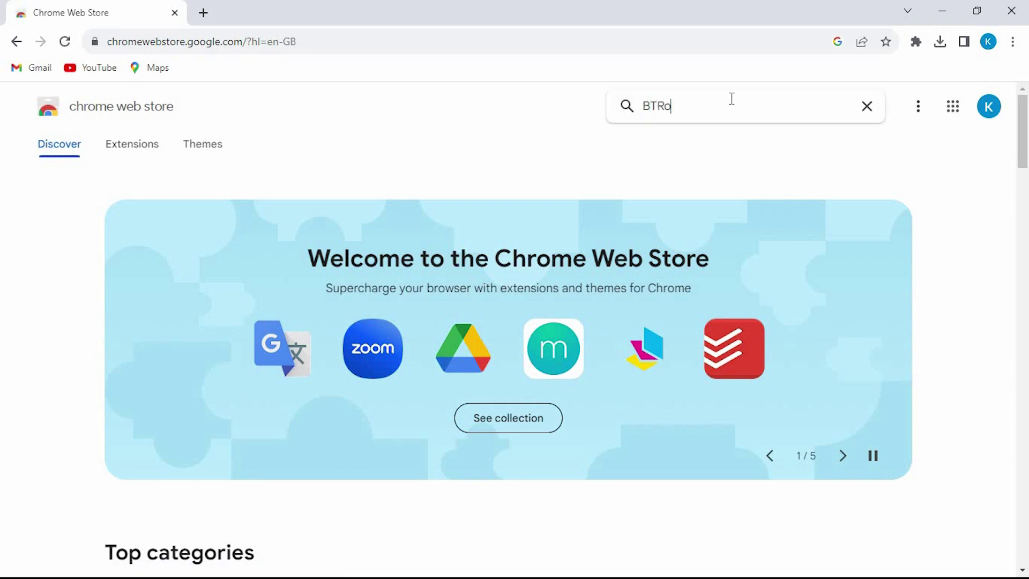
type("blox")
key("Return")
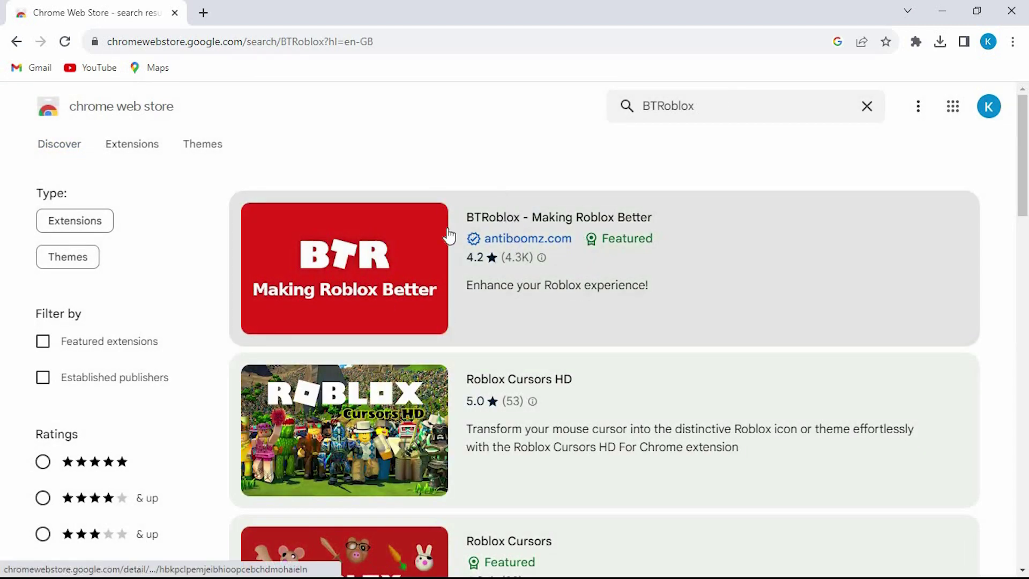
- Open the BTRoblox - Making Roblox Better page and confirm adding it to Chrome
left_click(537, 255)
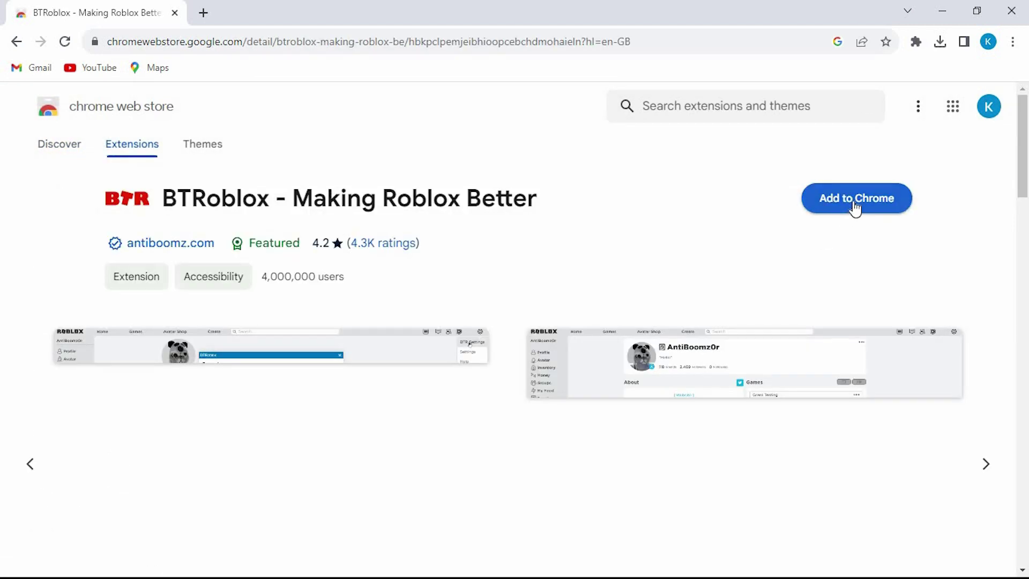
left_click(855, 205)
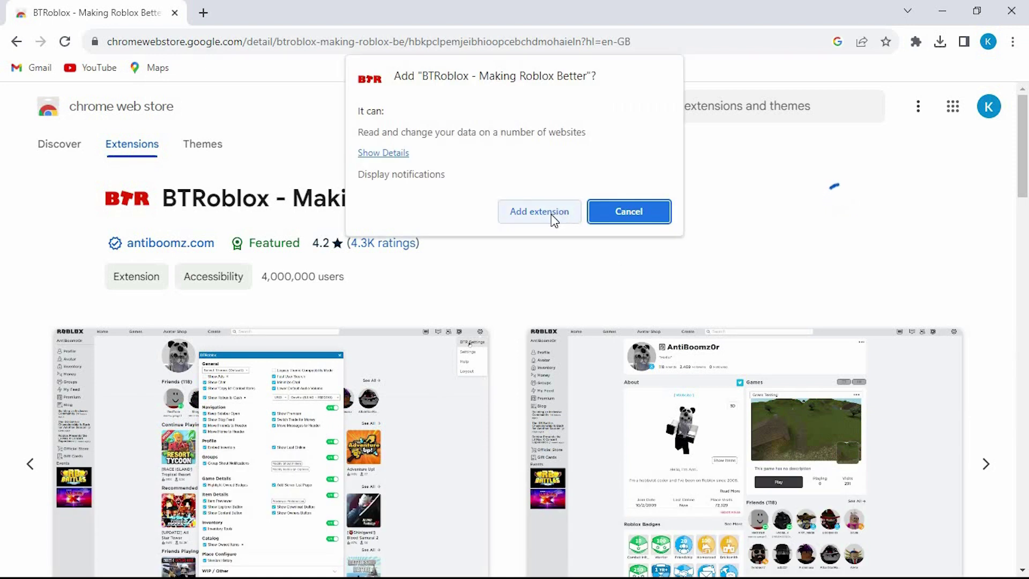
left_click(557, 216)
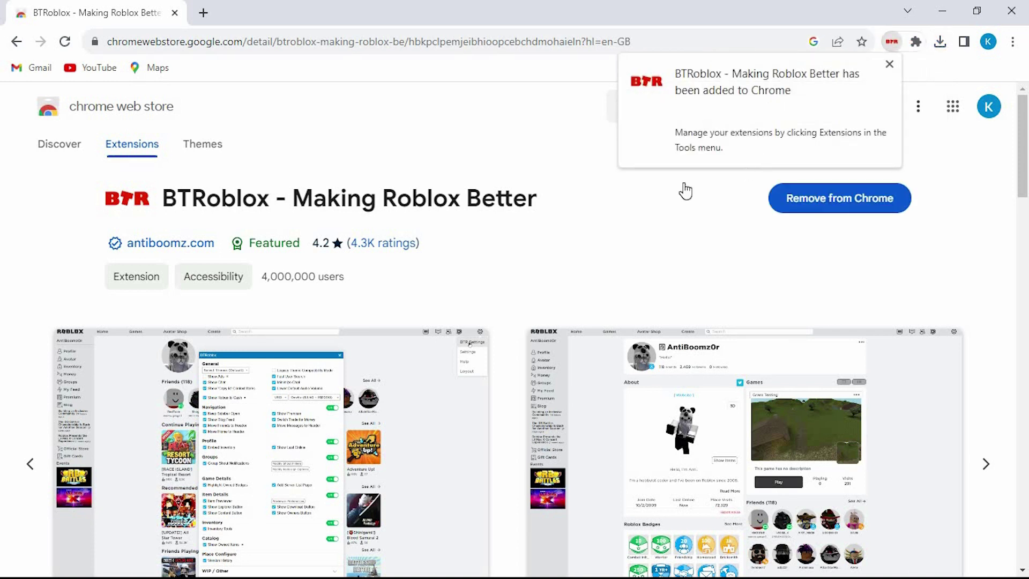
- Load Roblox.com in a new Chrome tab
left_click(203, 12)
left_click(414, 309)
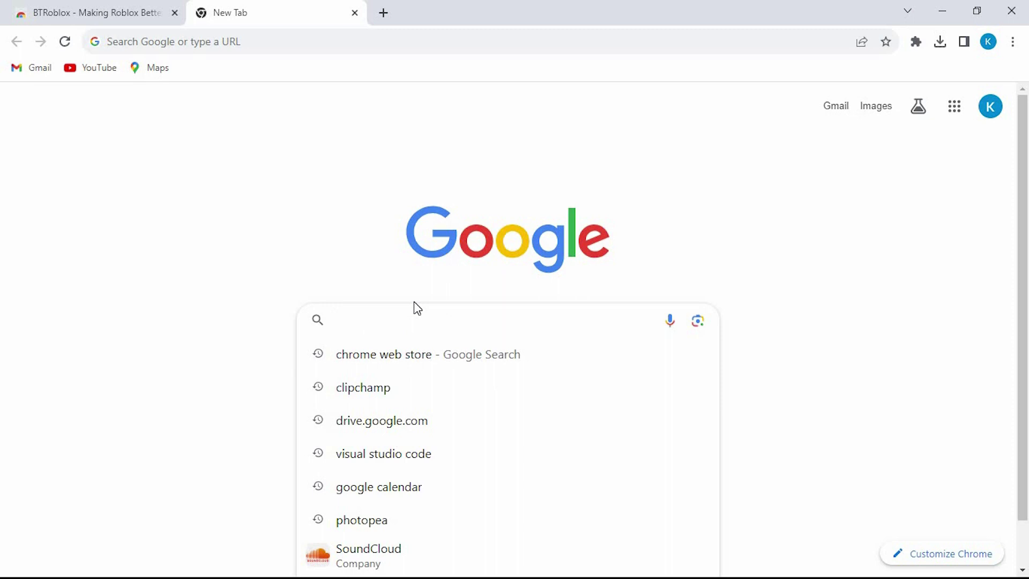
type("Roblox.com")
key("Return")
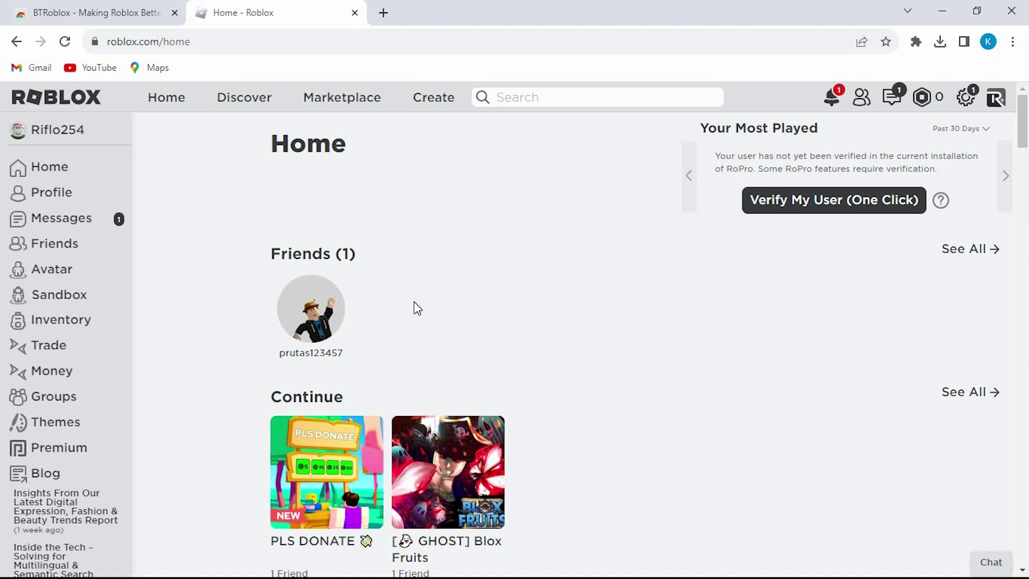
scroll(459, 351, "down", 1)
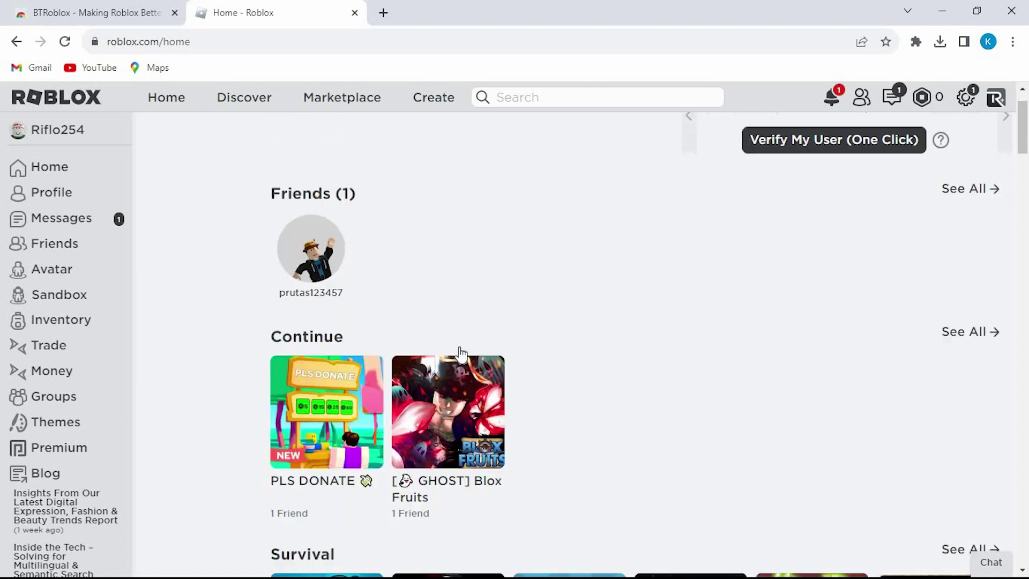
scroll(460, 352, "down", 3)
scroll(461, 354, "down", 2)
scroll(459, 352, "up", 4)
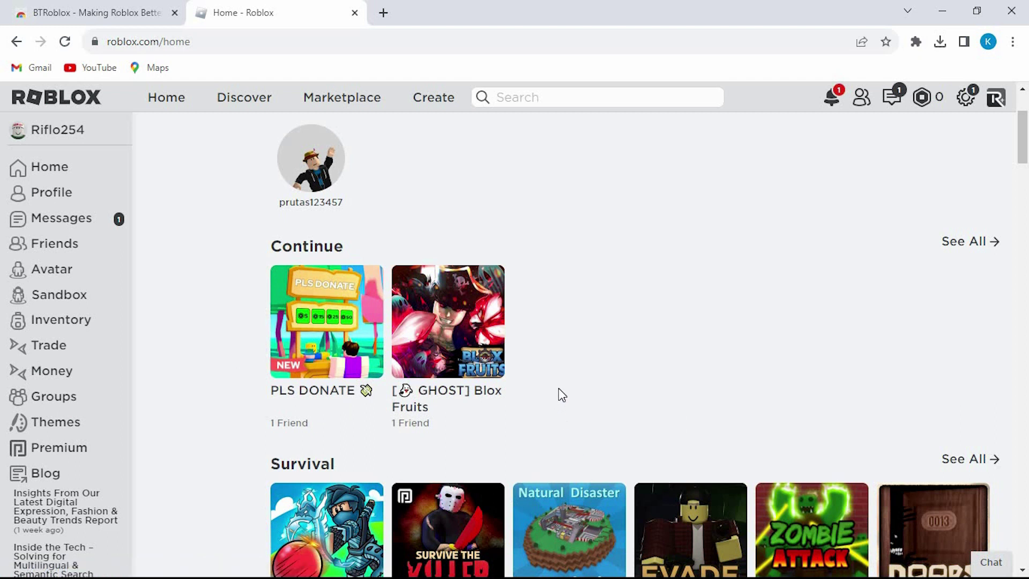
- Open [GHOST] Blox Fruits from the Continue row on the Roblox home page
left_click(462, 354)
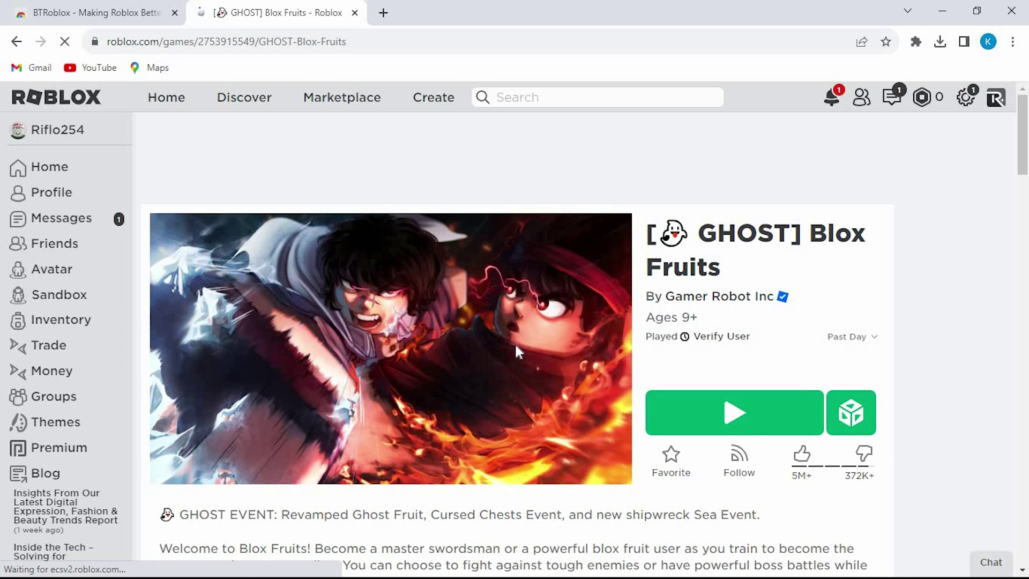
scroll(521, 343, "down", 1)
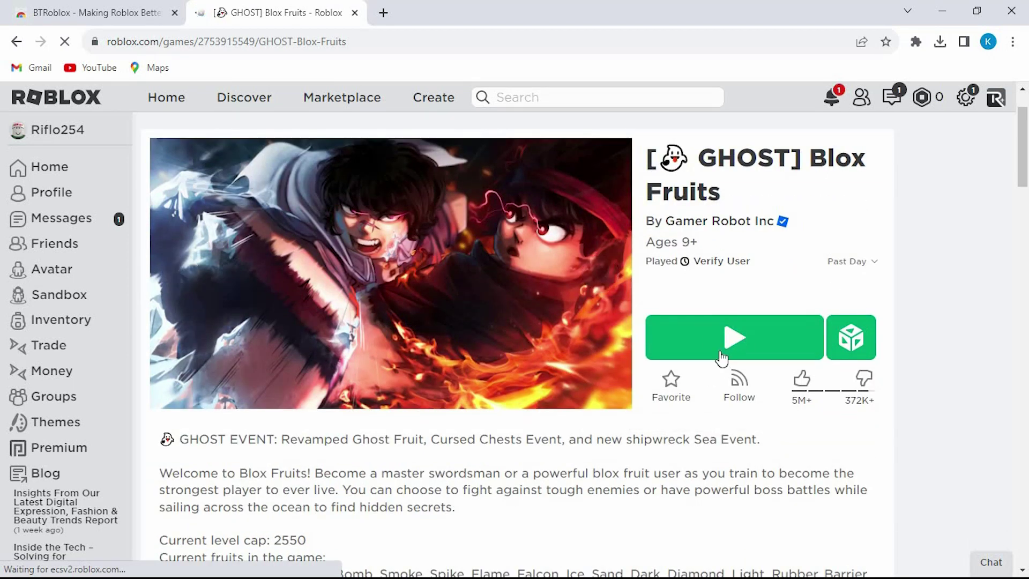
scroll(586, 397, "down", 3)
scroll(587, 396, "down", 2)
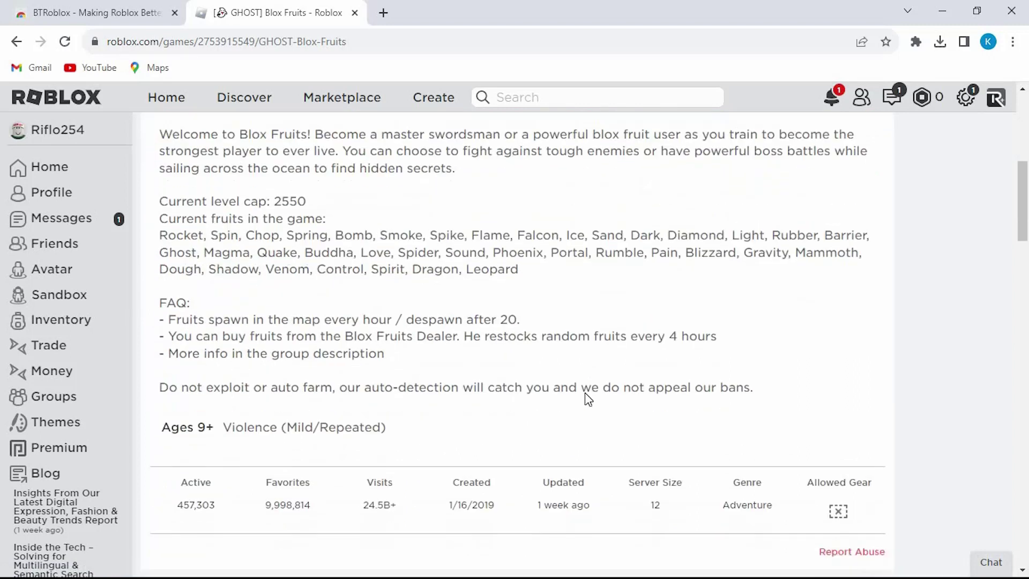
scroll(588, 397, "down", 2)
scroll(587, 397, "down", 5)
scroll(585, 392, "down", 1)
scroll(585, 391, "down", 2)
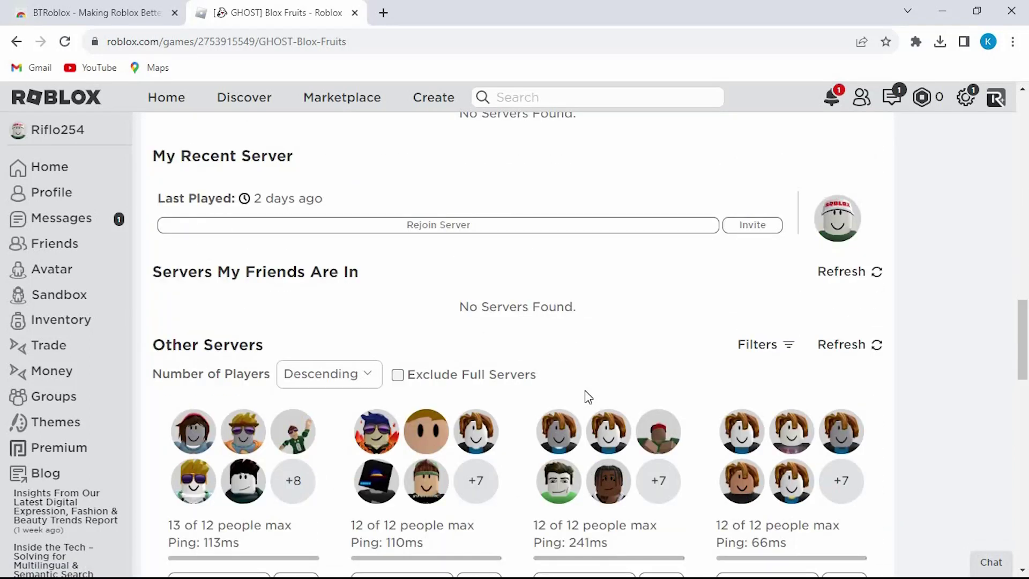
scroll(585, 390, "down", 2)
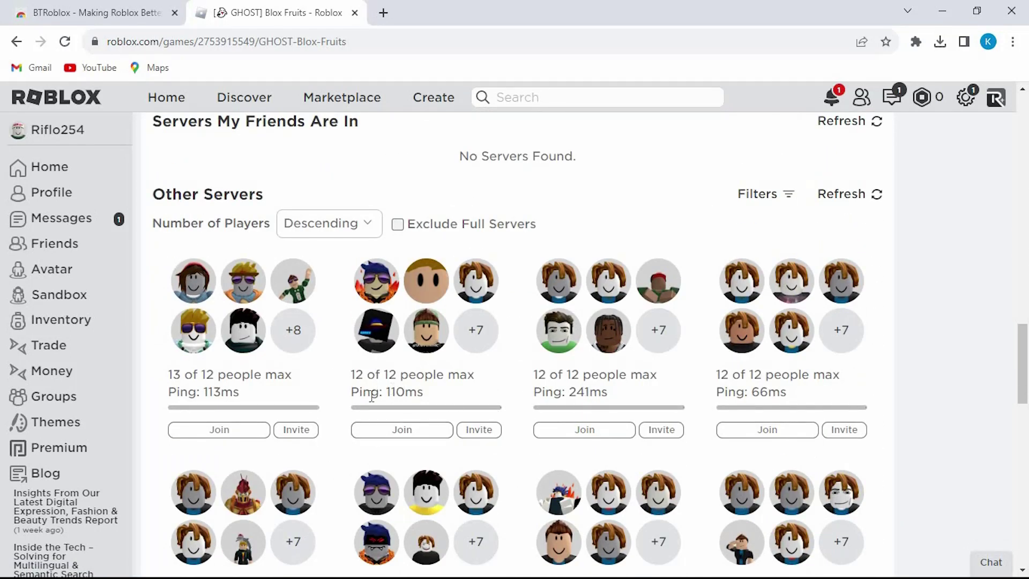
scroll(552, 419, "down", 3)
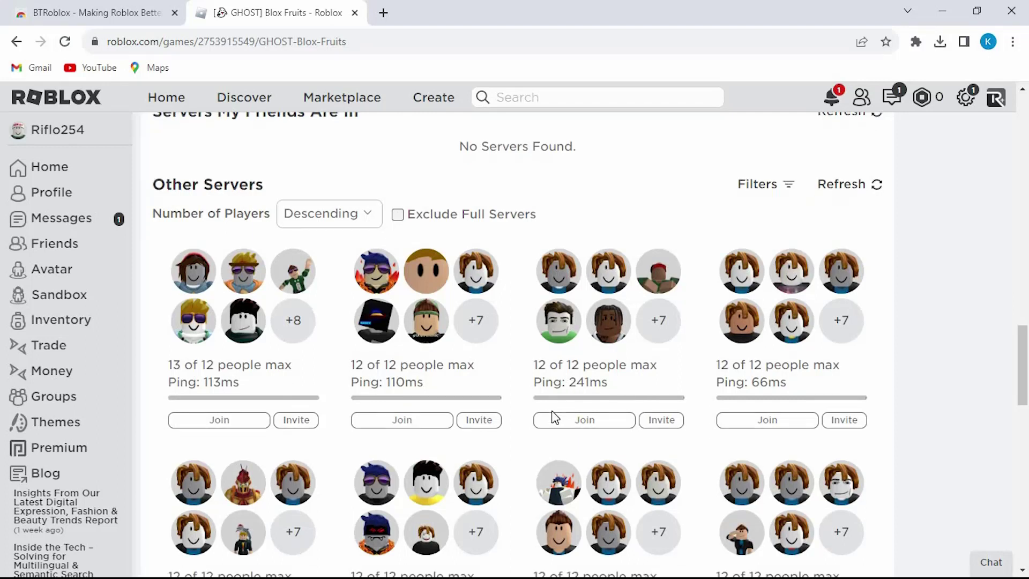
scroll(551, 416, "down", 1)
scroll(550, 404, "down", 2)
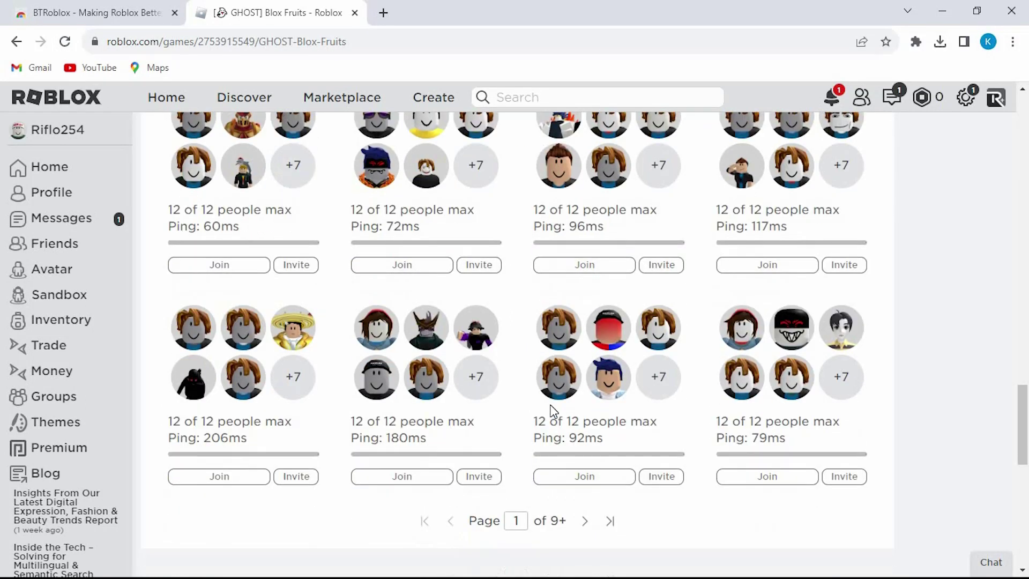